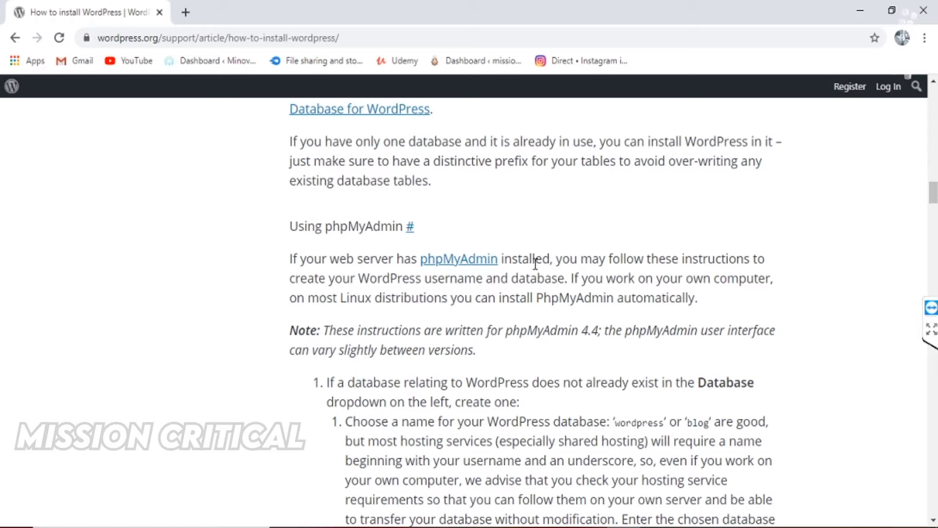
# Read through the WordPress installation article's instructions on creating a database in phpMyAdmin and configuring wp-config.php.
pyautogui.scroll(-15, 536, 266)
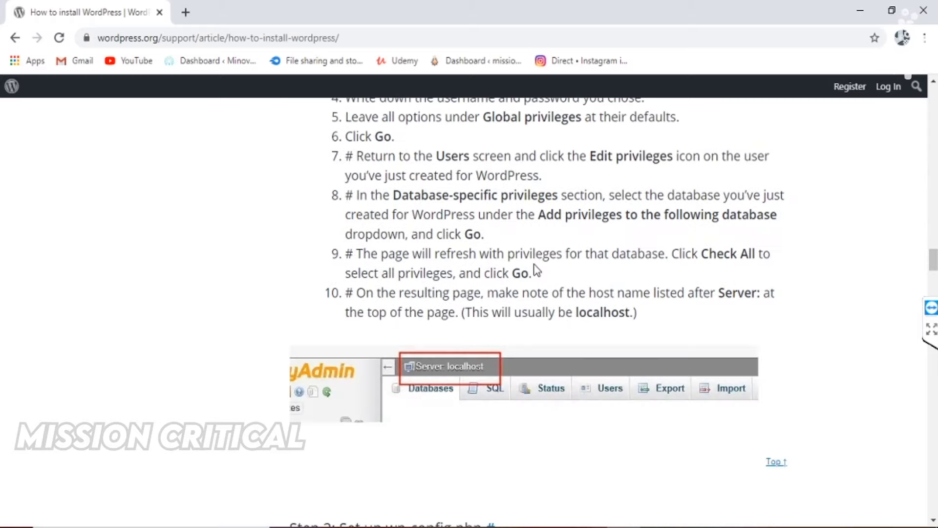
pyautogui.scroll(-10, 536, 268)
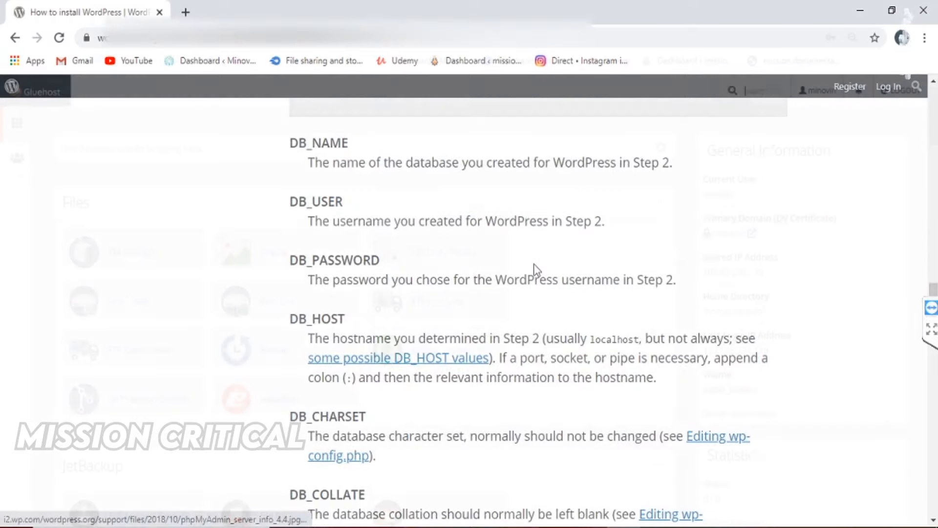
pyautogui.scroll(-10, 430, 319)
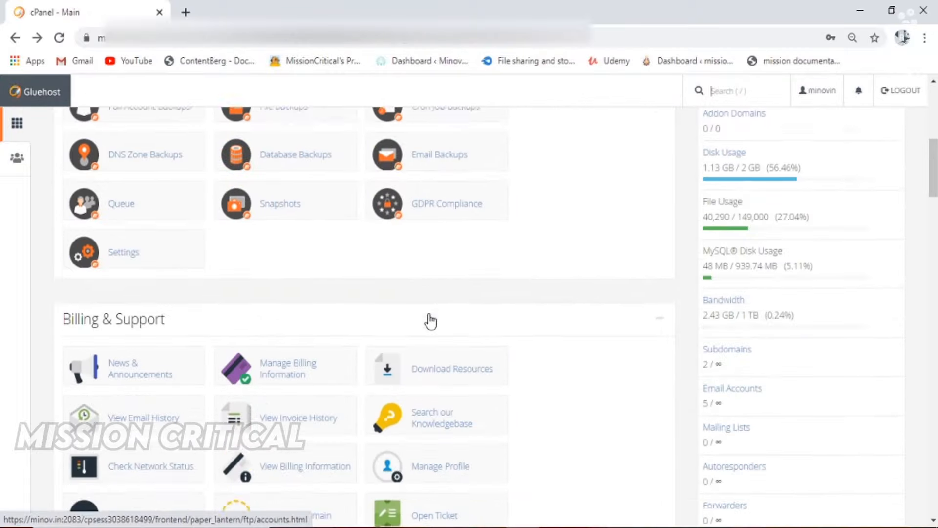
# Open the WordPress script in the Softaculous Apps Installer section of cPanel.
pyautogui.scroll(-20, 430, 321)
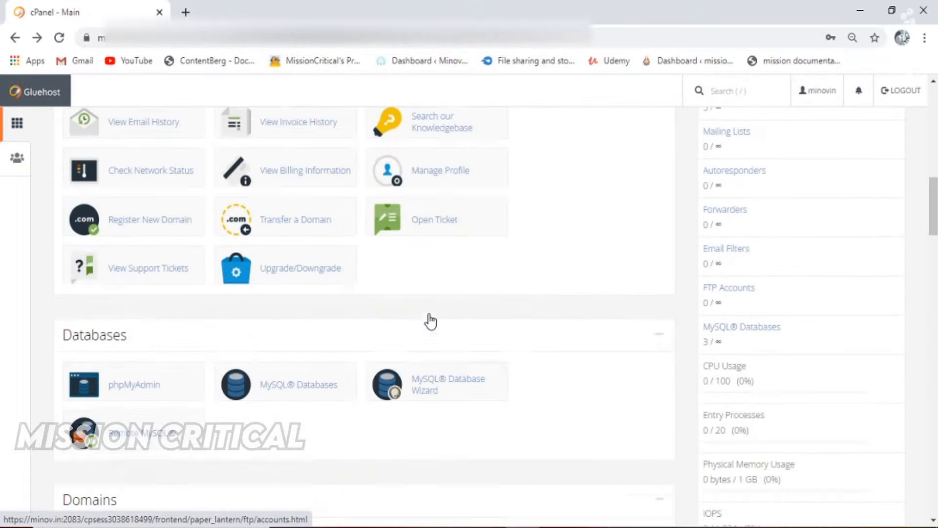
pyautogui.scroll(-20, 450, 310)
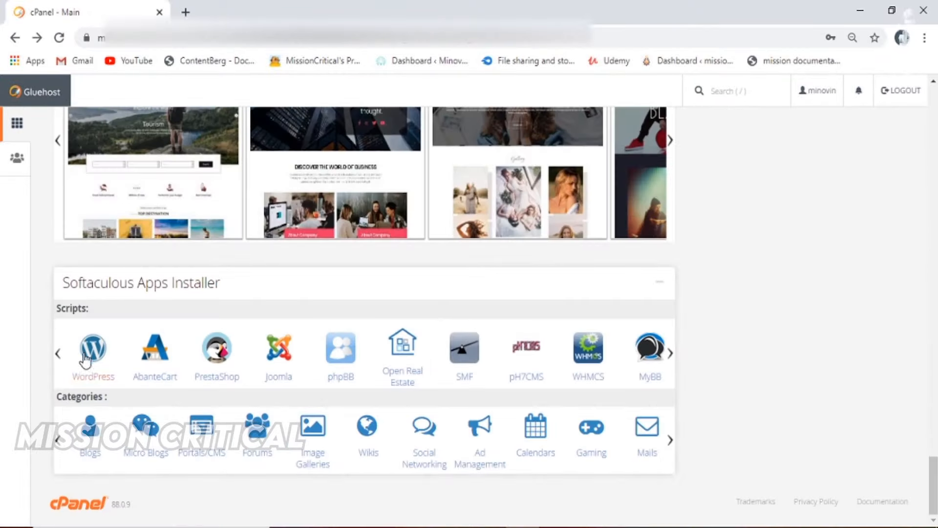
pyautogui.click(89, 364)
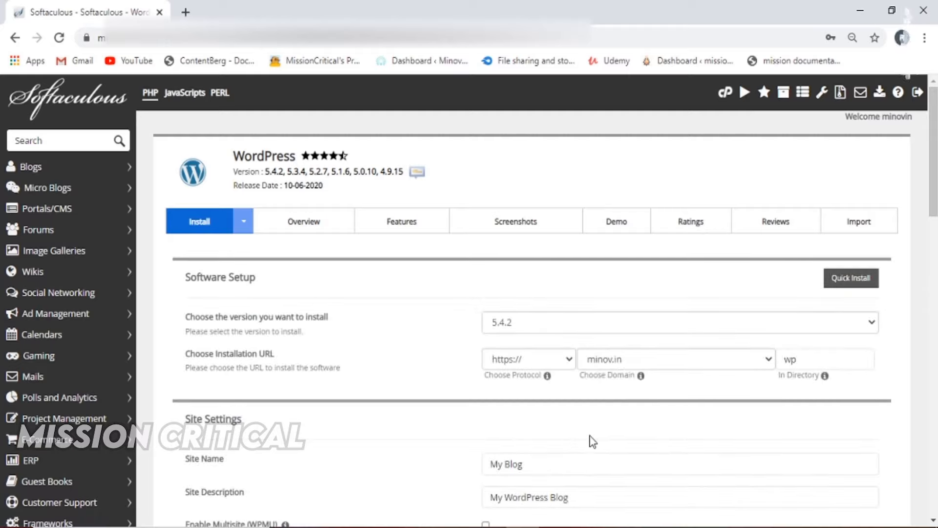
# Set the installation URL to the test1.minov.in domain and leave the directory empty.
pyautogui.click(661, 359)
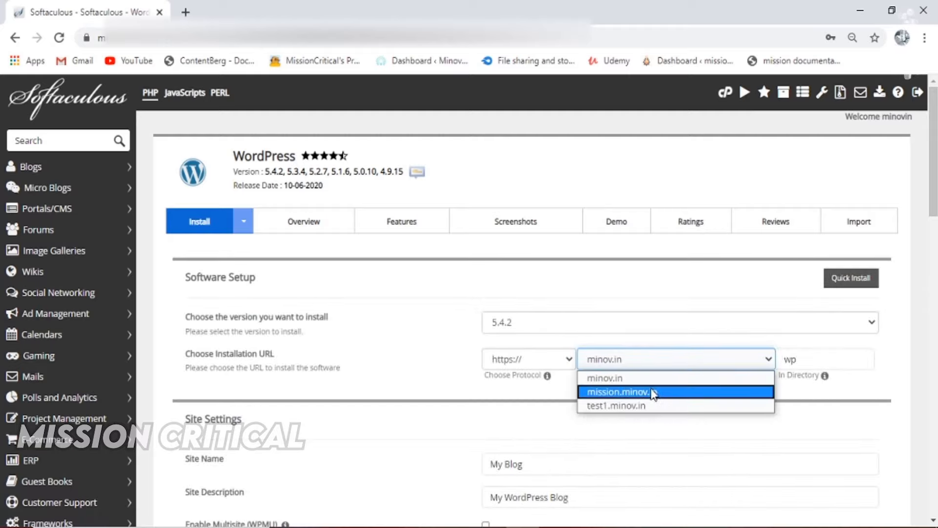
pyautogui.click(652, 405)
pyautogui.scroll(-1, 650, 404)
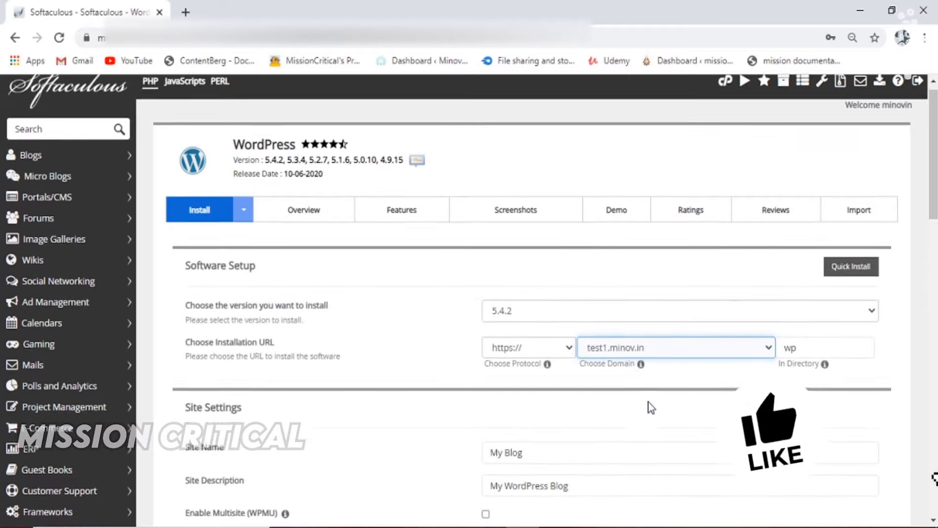
pyautogui.doubleClick(791, 334)
pyautogui.write('p')
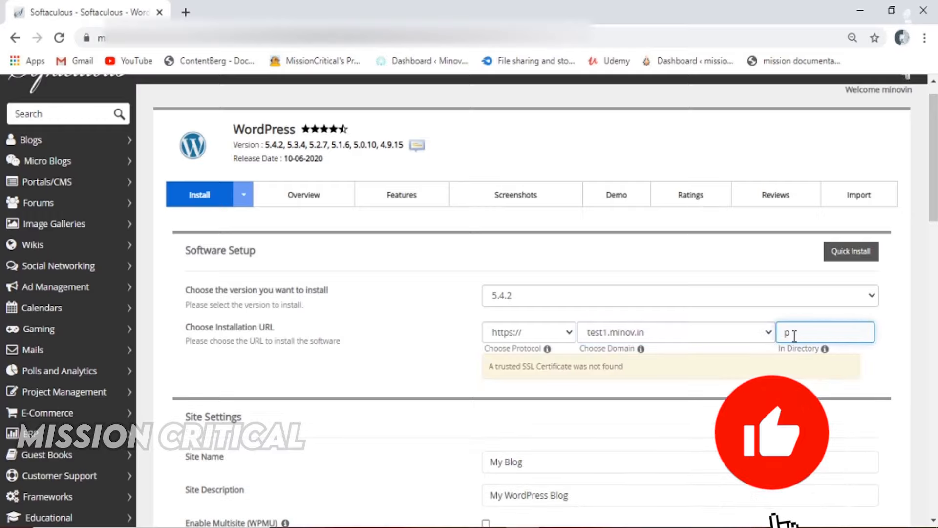
pyautogui.press('BackSpace')
# Review the site settings and open the admin account's password for editing.
pyautogui.scroll(-6, 794, 336)
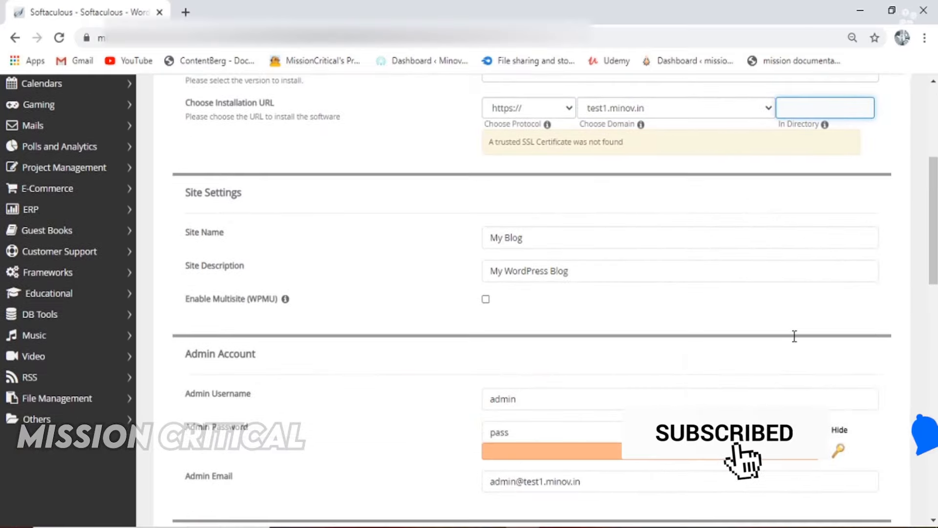
pyautogui.click(679, 281)
pyautogui.click(637, 311)
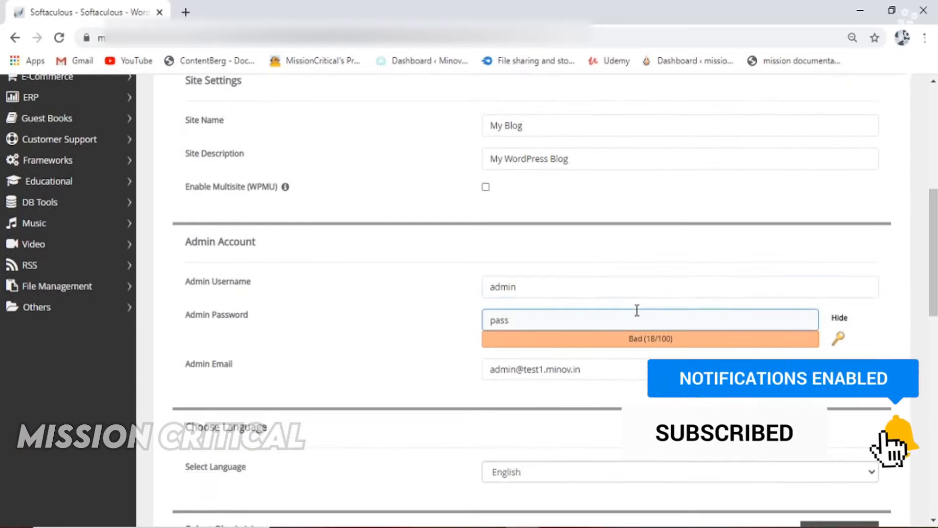
pyautogui.scroll(-7, 266, 360)
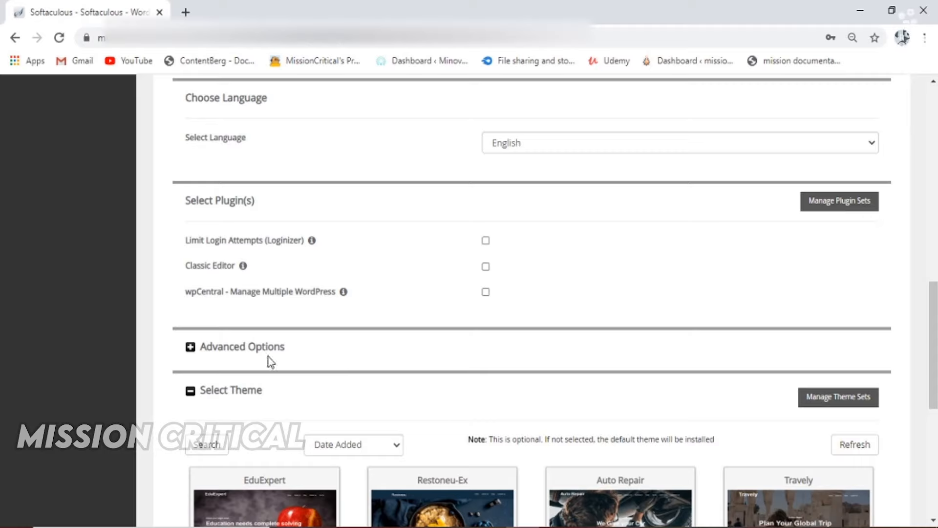
# Expand the advanced options, review the database and upgrade settings and the themes, and start the WordPress installation.
pyautogui.click(281, 357)
pyautogui.scroll(-5, 282, 357)
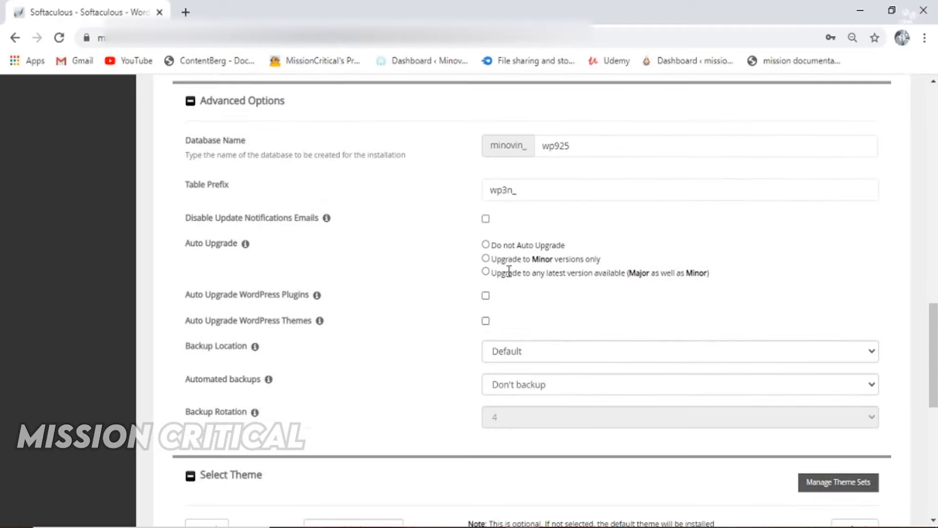
pyautogui.scroll(-5, 376, 335)
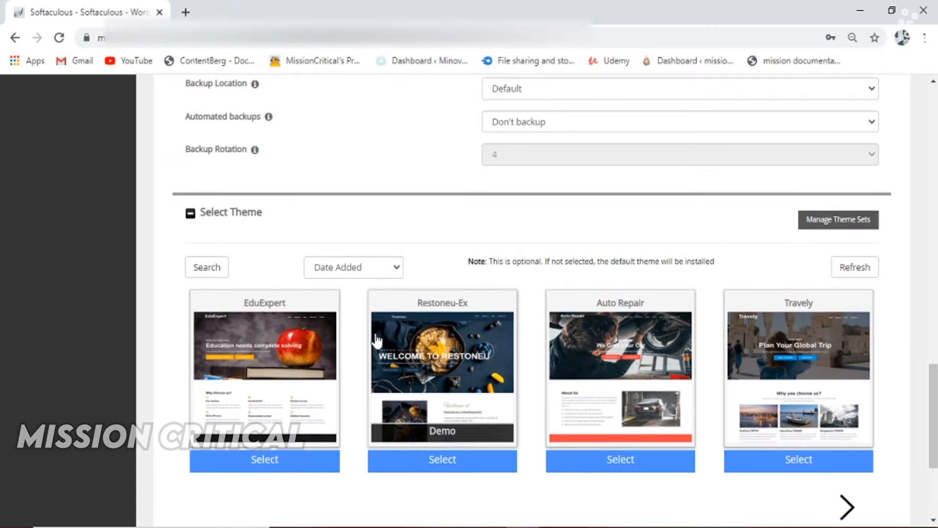
pyautogui.scroll(-3, 377, 342)
pyautogui.click(528, 433)
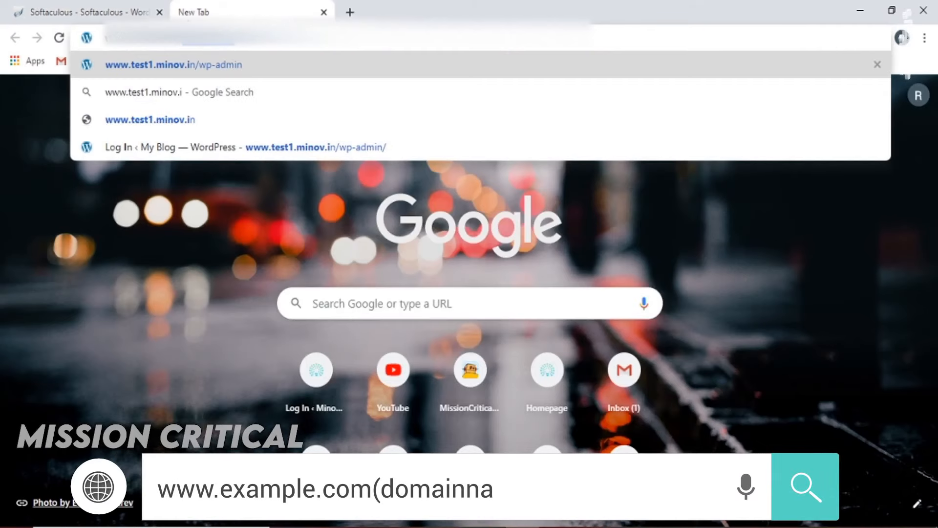
pyautogui.press('Return')
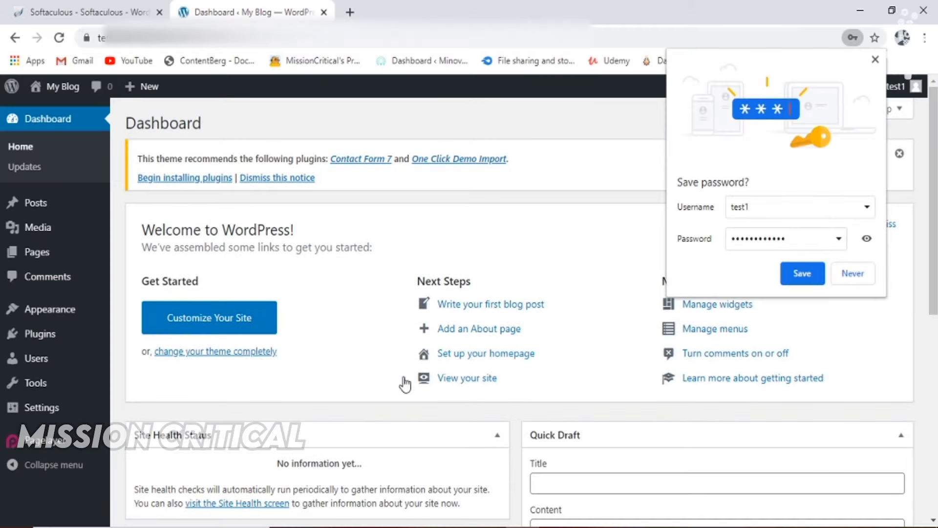
pyautogui.click(855, 274)
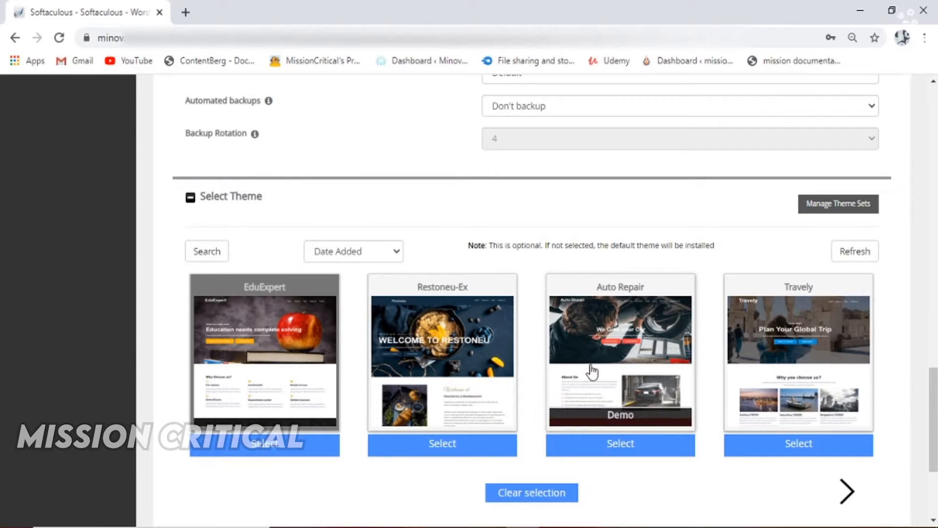
# Run the WordPress installation with the EduExpert theme selected.
pyautogui.scroll(-2, 593, 371)
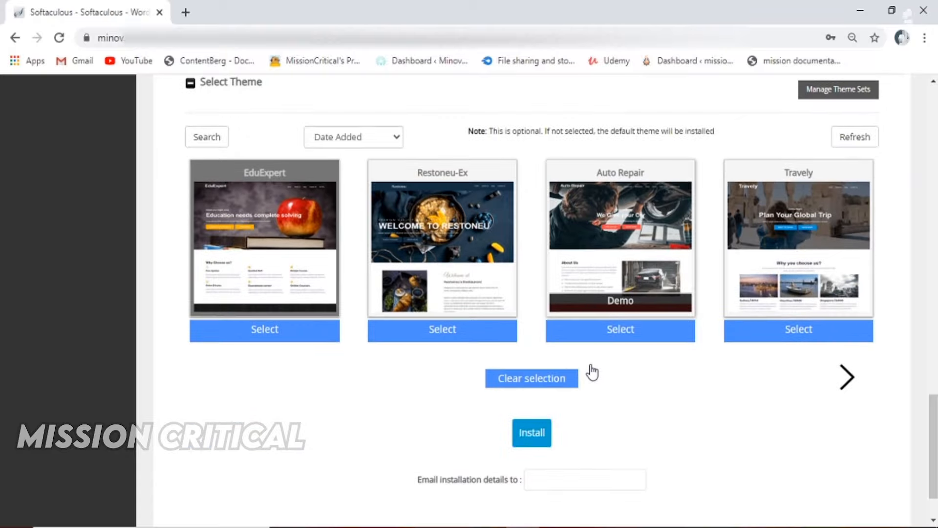
pyautogui.click(528, 434)
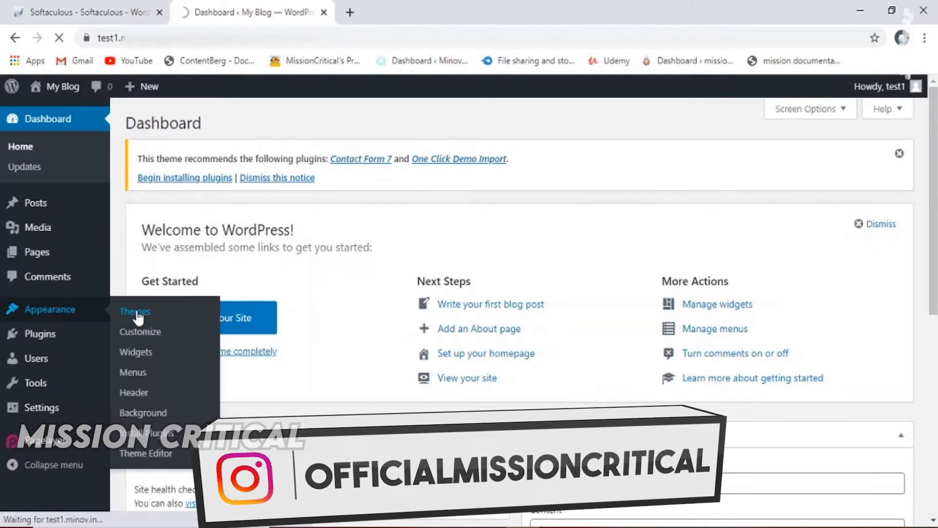
# Search the WordPress theme directory for astra, then install and activate the Astra theme.
pyautogui.click(136, 313)
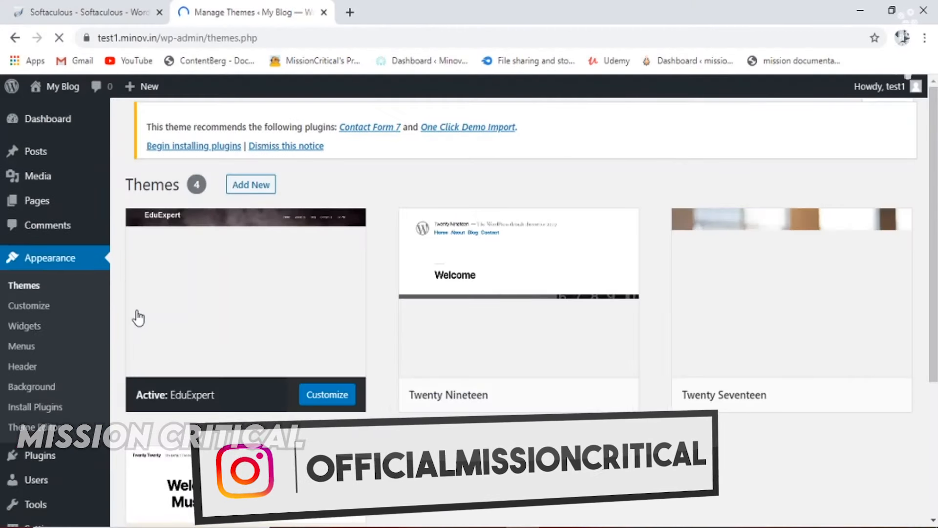
pyautogui.moveTo(162, 306)
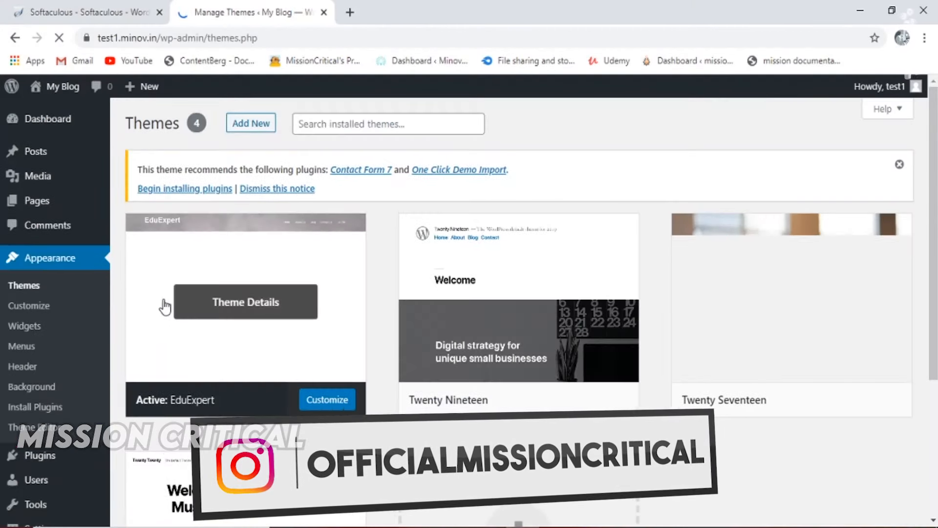
pyautogui.click(258, 126)
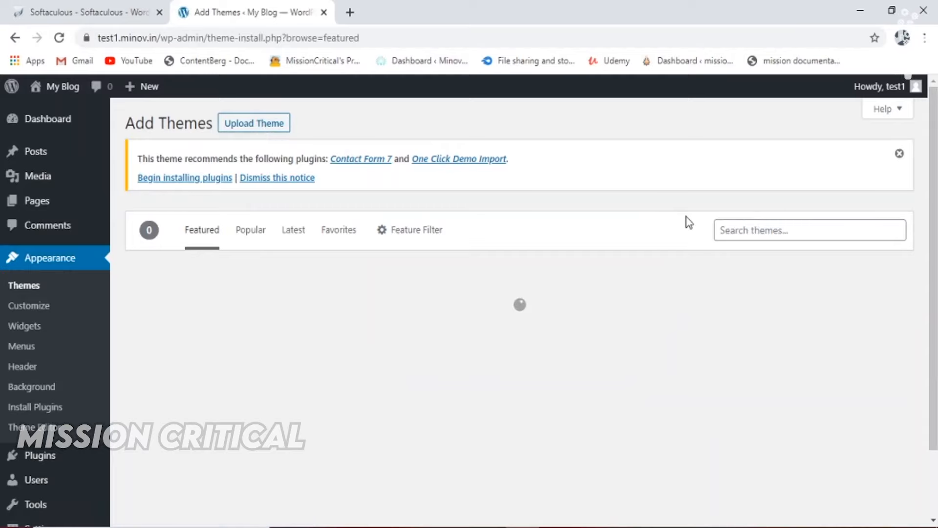
pyautogui.click(741, 228)
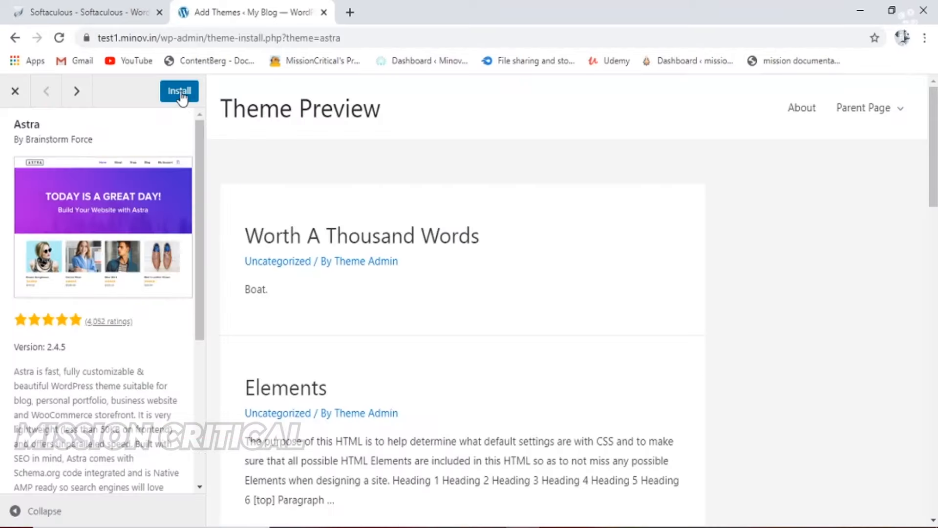
pyautogui.click(181, 93)
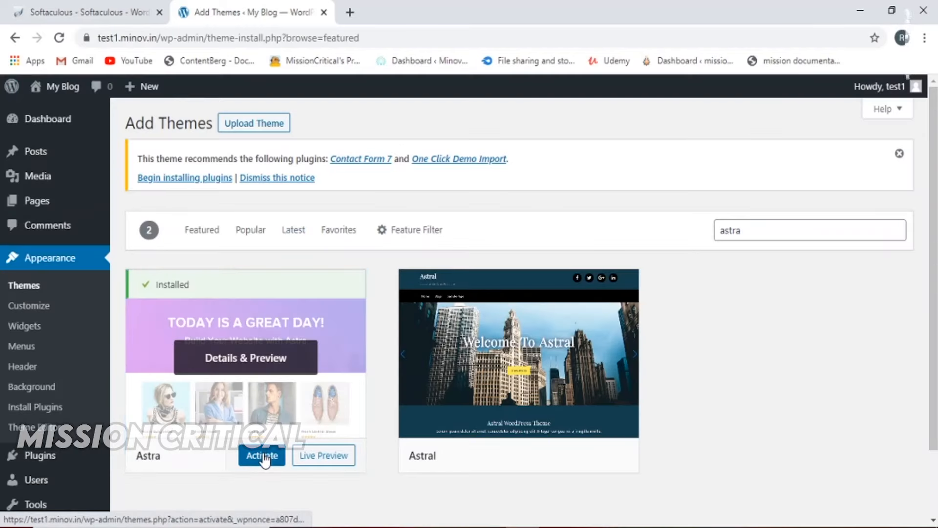
pyautogui.click(262, 456)
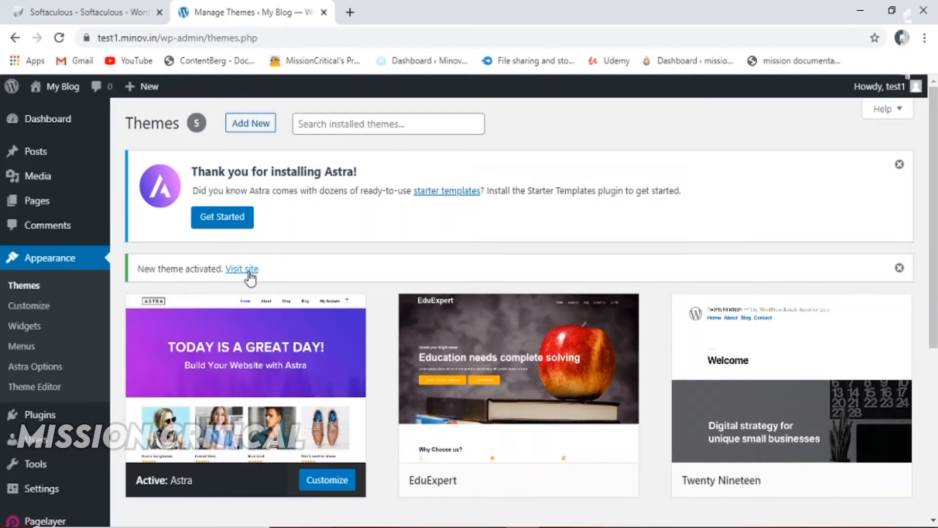
# Visit the live site and examine its front page with the Astra theme from header to footer.
pyautogui.click(247, 274)
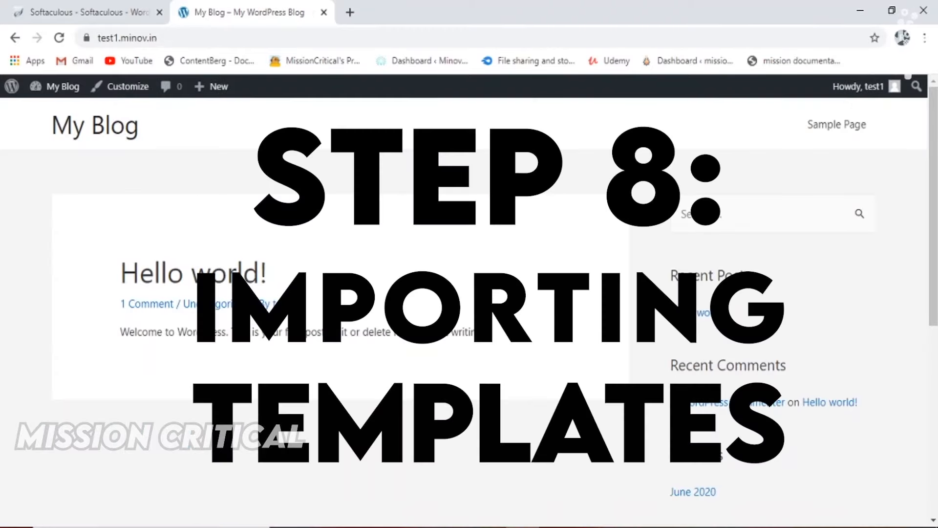
pyautogui.scroll(-10, 442, 328)
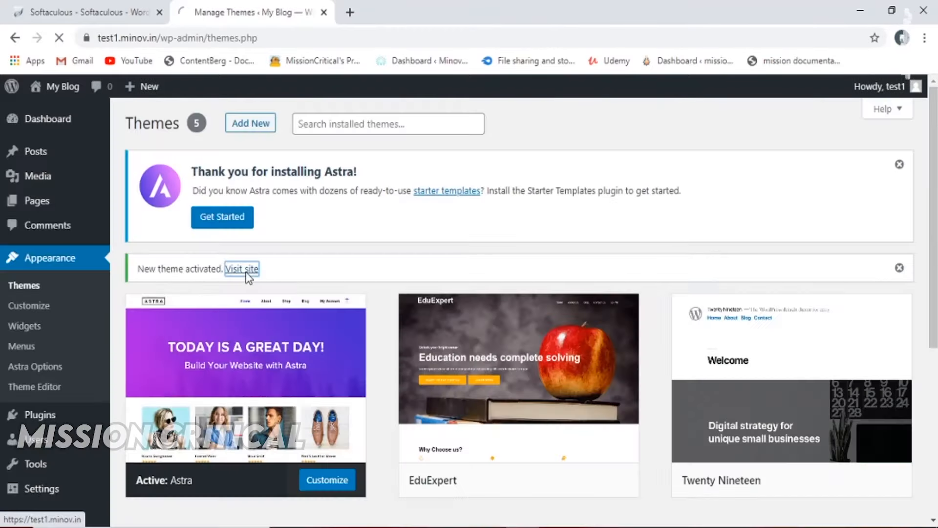
pyautogui.scroll(-2, 441, 330)
pyautogui.scroll(-7, 441, 330)
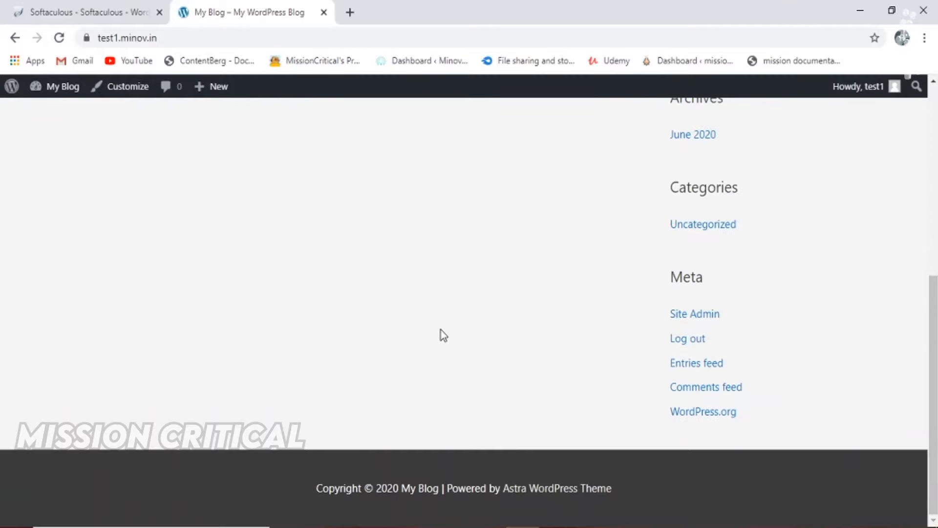
pyautogui.scroll(8, 441, 330)
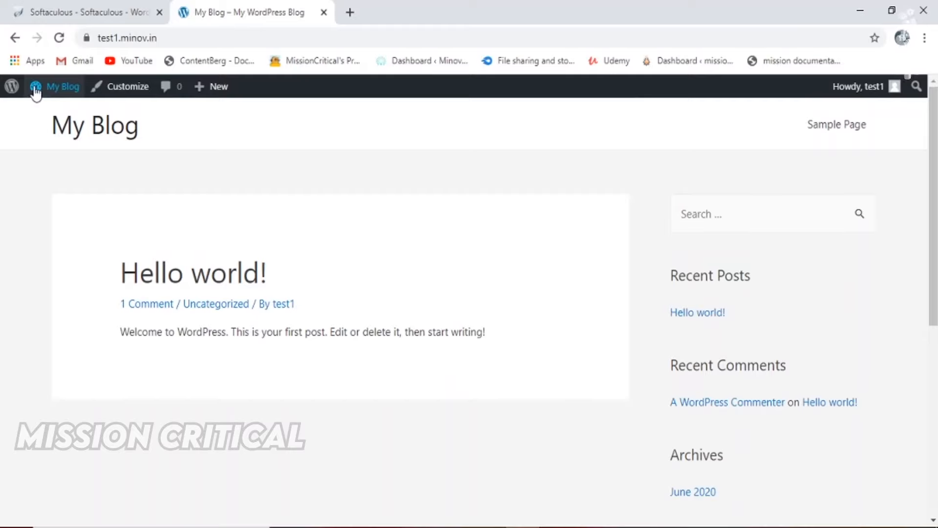
# Return to the dashboard and open the starter templates library from the Astra options.
pyautogui.moveTo(34, 93)
pyautogui.click(34, 110)
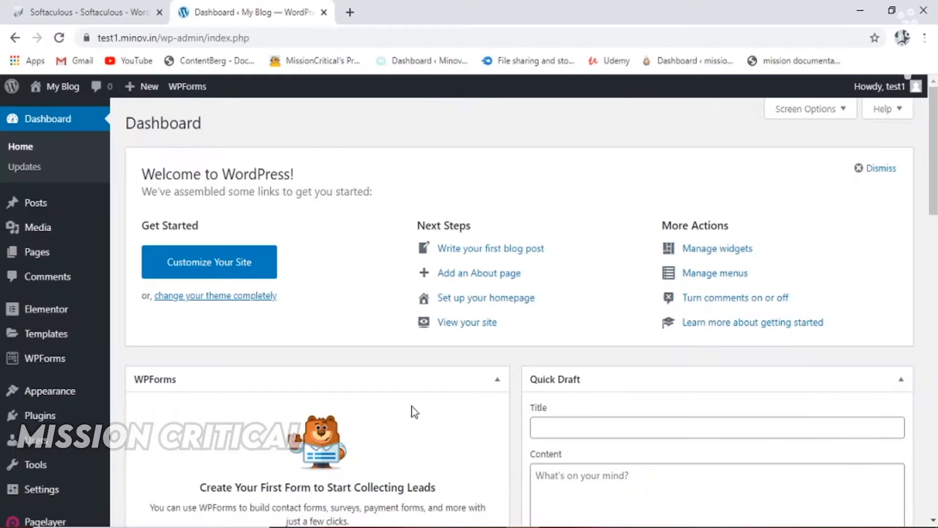
pyautogui.moveTo(49, 391)
pyautogui.click(157, 467)
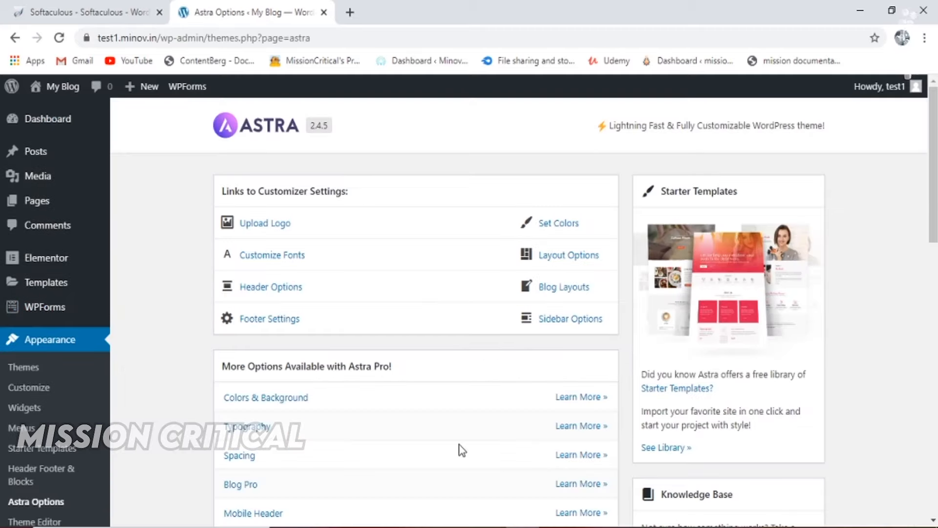
pyautogui.click(649, 450)
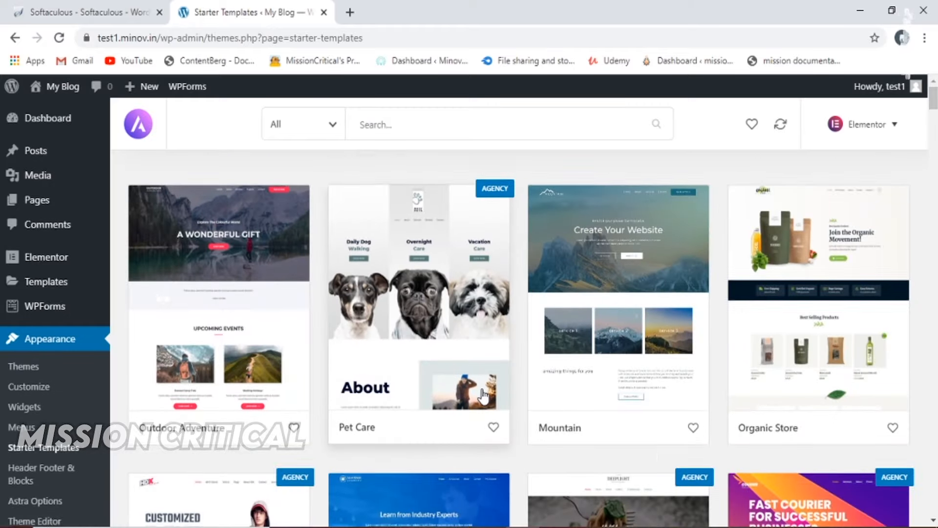
# Find the Italian Restaurant starter template and import its complete site with customizer settings, widgets and content.
pyautogui.scroll(-12, 483, 395)
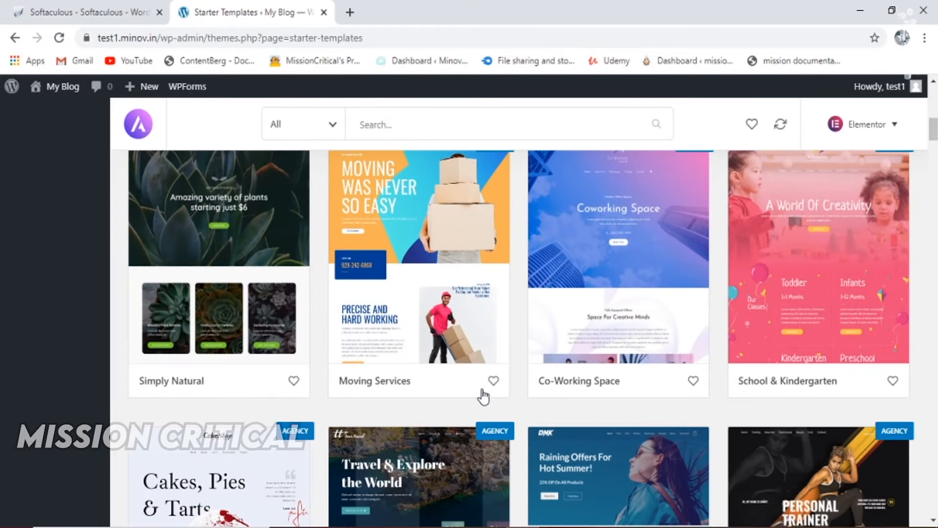
pyautogui.scroll(-4, 483, 395)
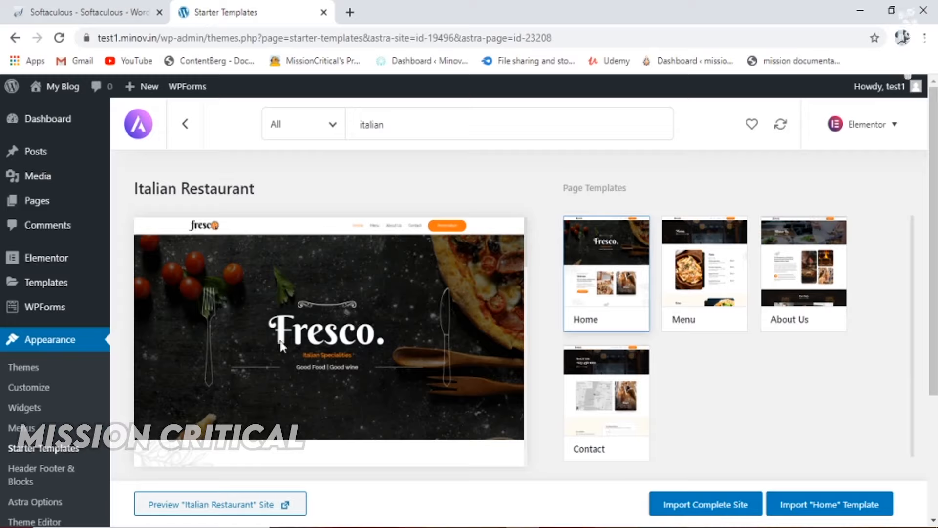
pyautogui.scroll(-4, 282, 344)
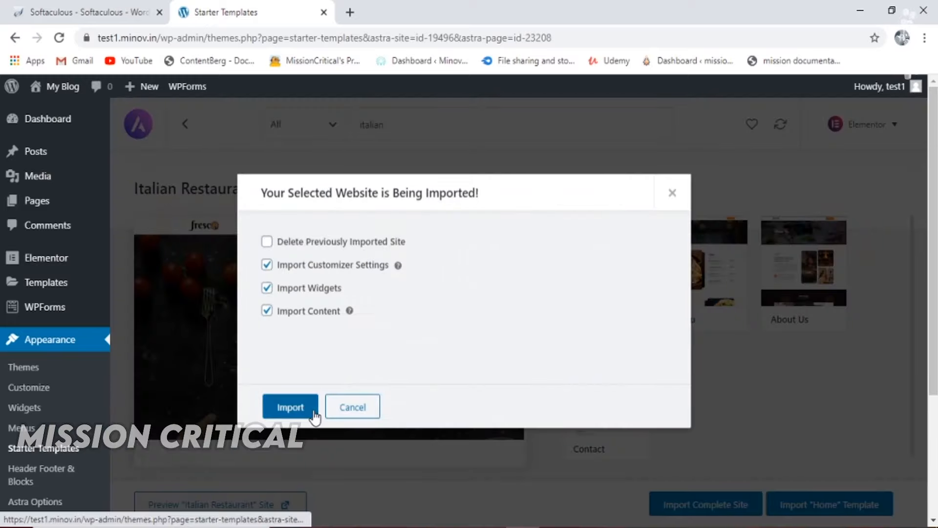
pyautogui.click(290, 407)
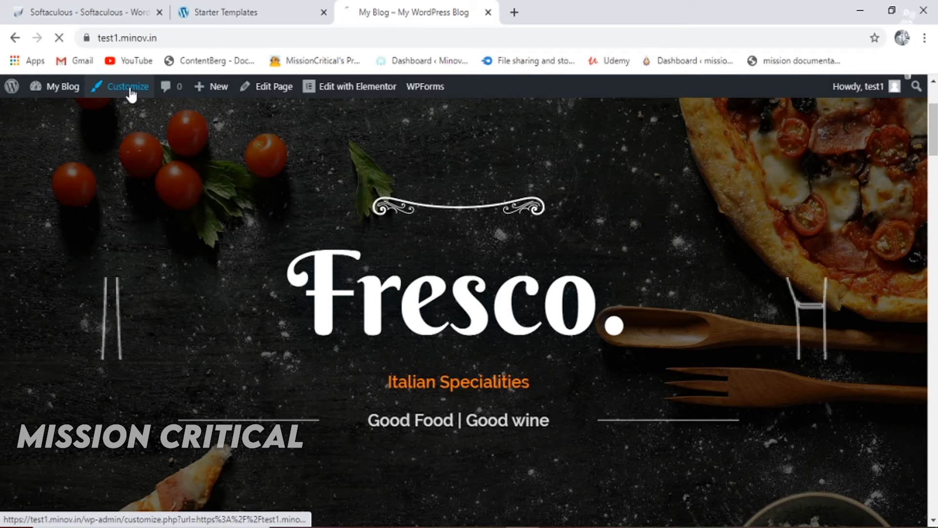
# Open the live site's theme customizer, look through its header and global typography options, and close it.
pyautogui.click(129, 91)
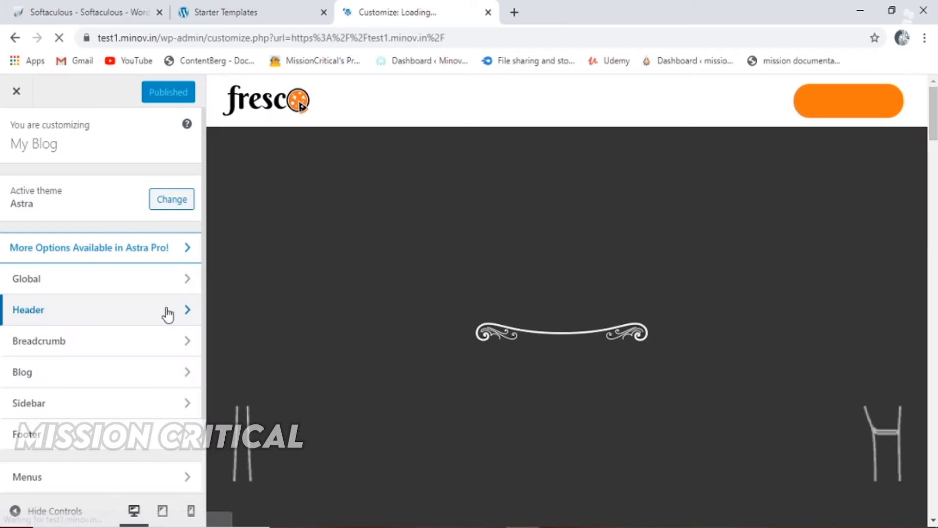
pyautogui.click(168, 313)
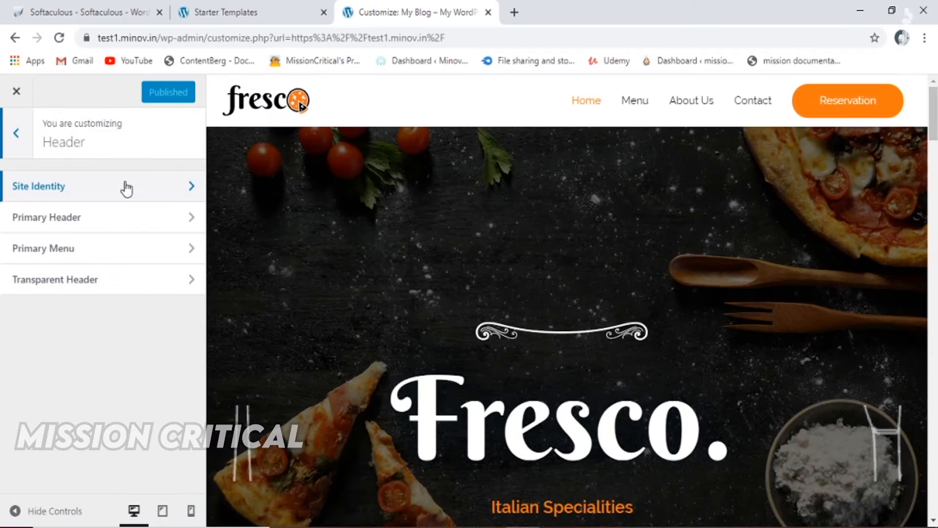
pyautogui.click(126, 190)
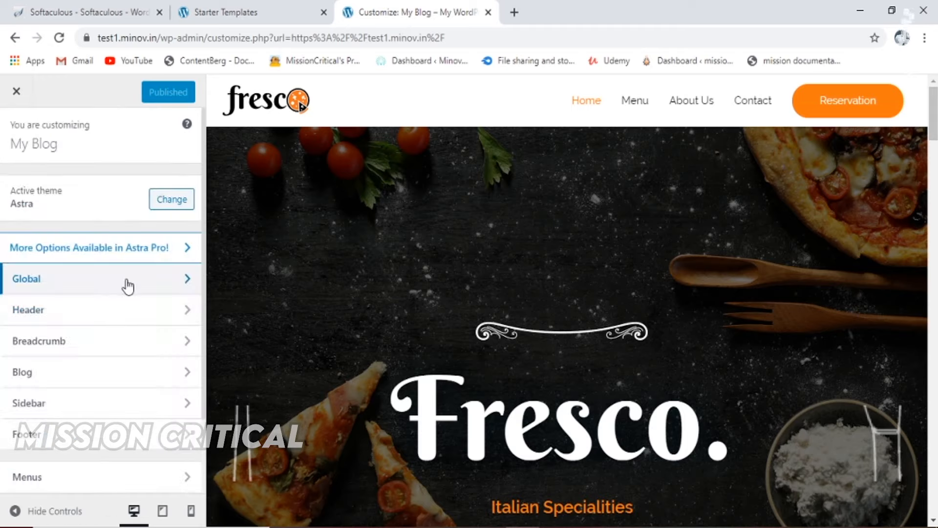
pyautogui.click(126, 281)
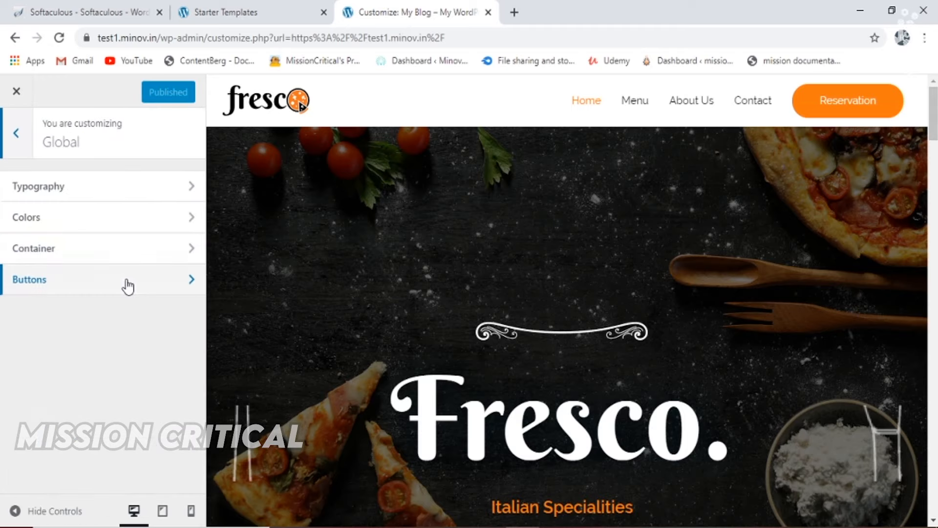
pyautogui.click(122, 225)
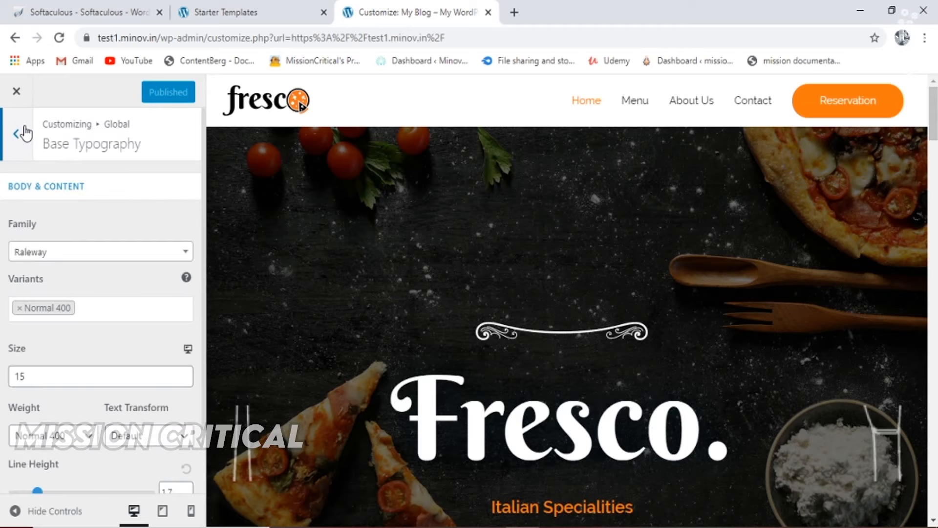
pyautogui.click(25, 132)
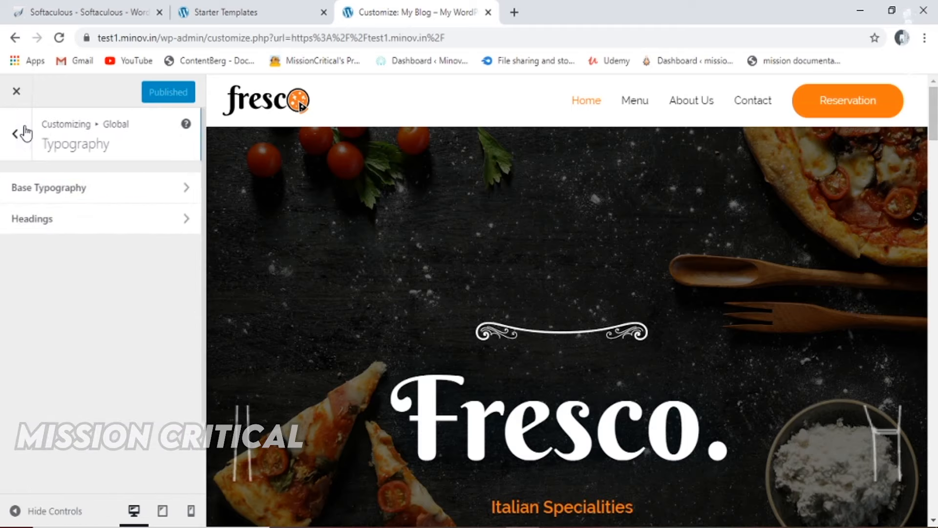
pyautogui.click(22, 131)
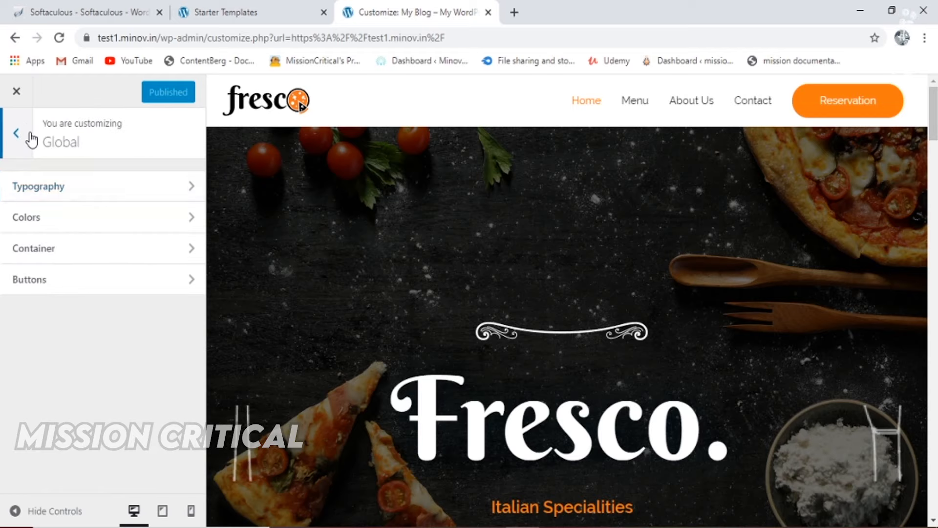
pyautogui.click(30, 133)
pyautogui.scroll(-3, 119, 301)
pyautogui.scroll(3, 120, 301)
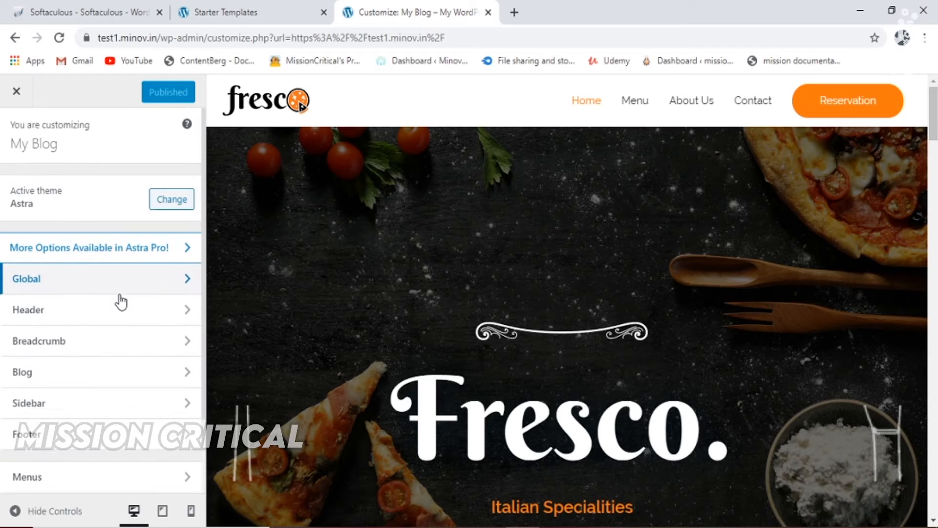
pyautogui.click(15, 93)
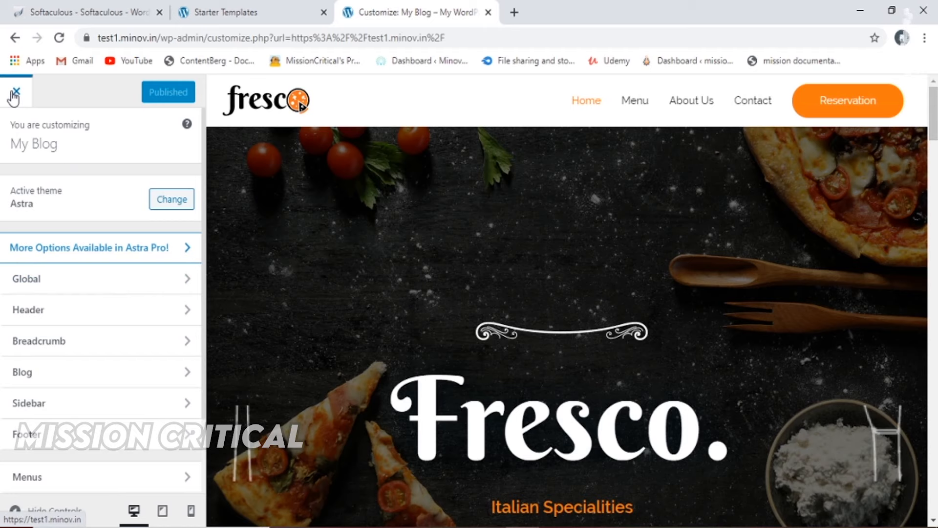
# Edit the home page with Elementor and place a Heading widget above the pizza image in the Welcome section.
pyautogui.moveTo(324, 96)
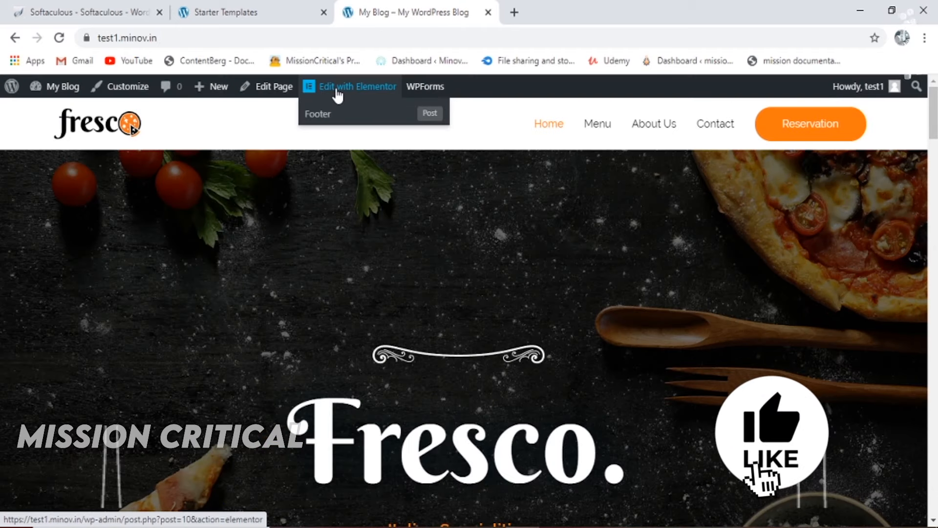
pyautogui.click(338, 95)
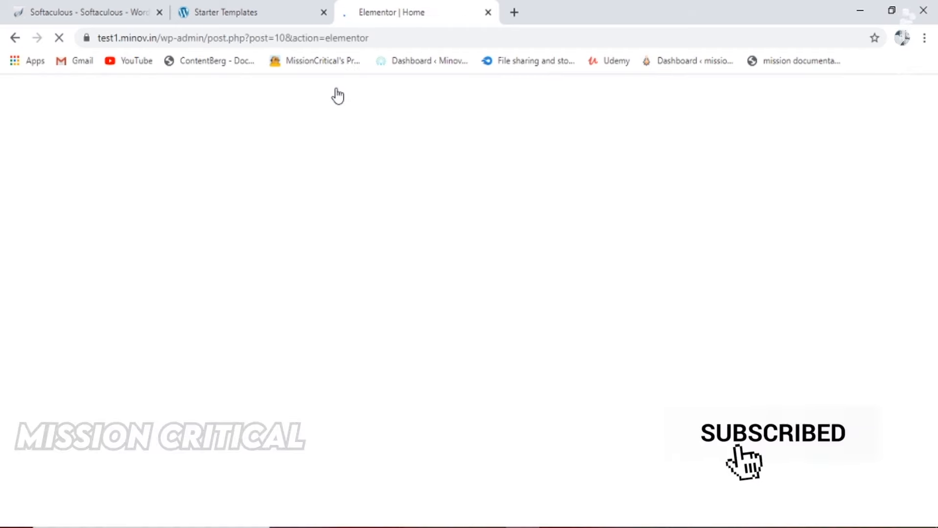
pyautogui.moveTo(142, 227); pyautogui.dragTo(521, 400)
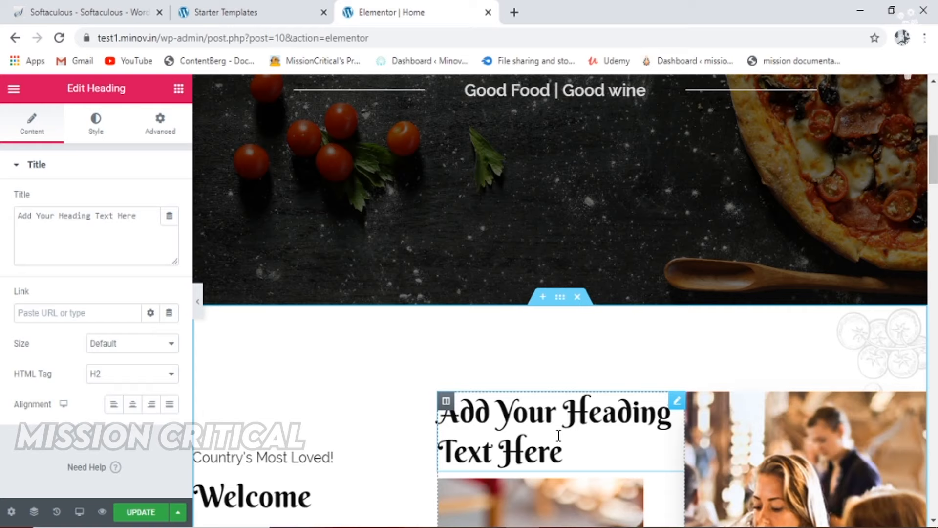
# Examine the new heading's placement on the page and its style, advanced and content settings.
pyautogui.scroll(-5, 559, 435)
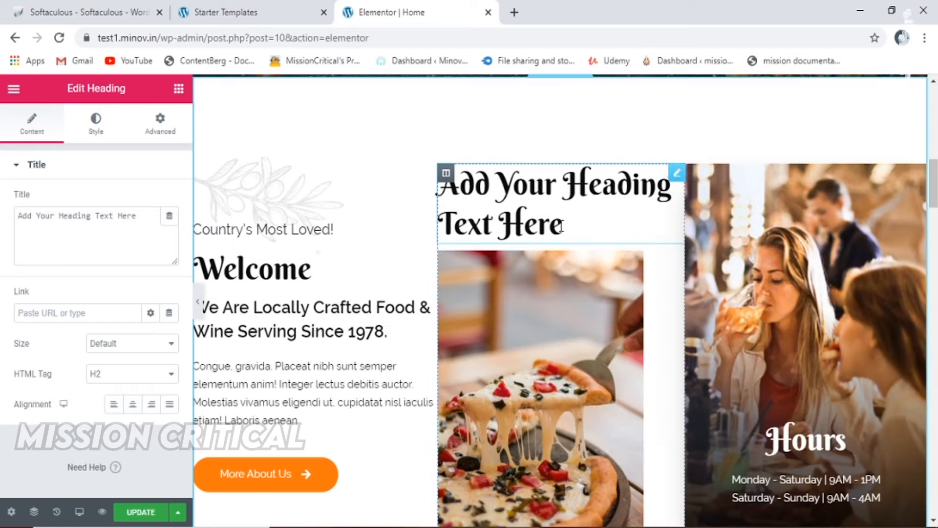
pyautogui.scroll(-6, 562, 227)
pyautogui.scroll(7, 562, 227)
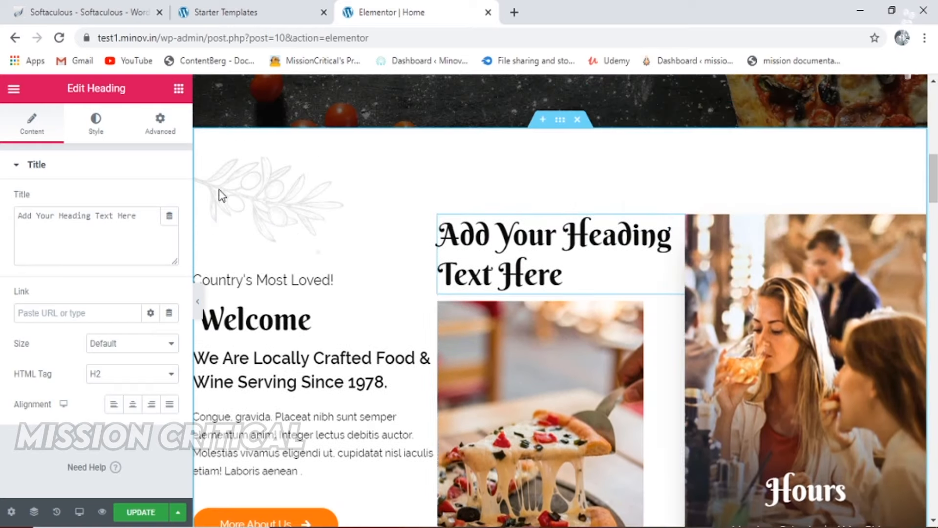
pyautogui.click(111, 130)
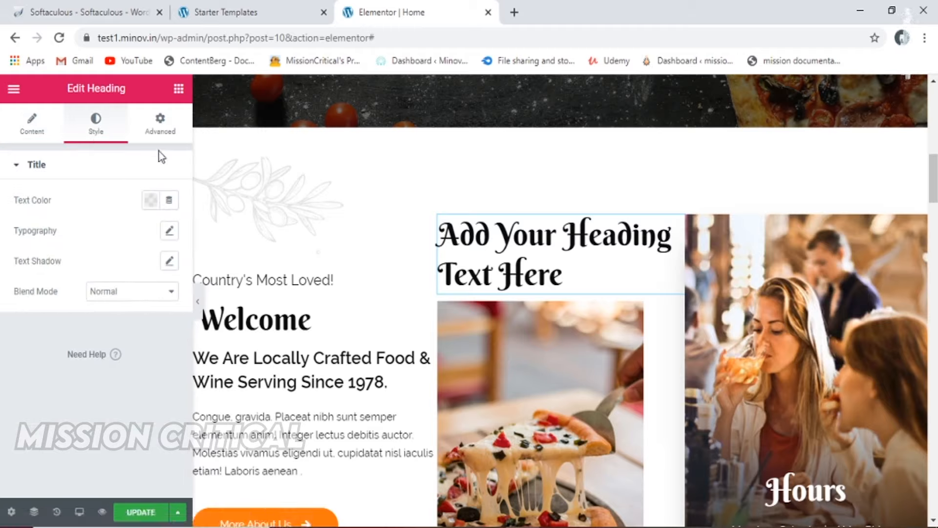
pyautogui.click(160, 128)
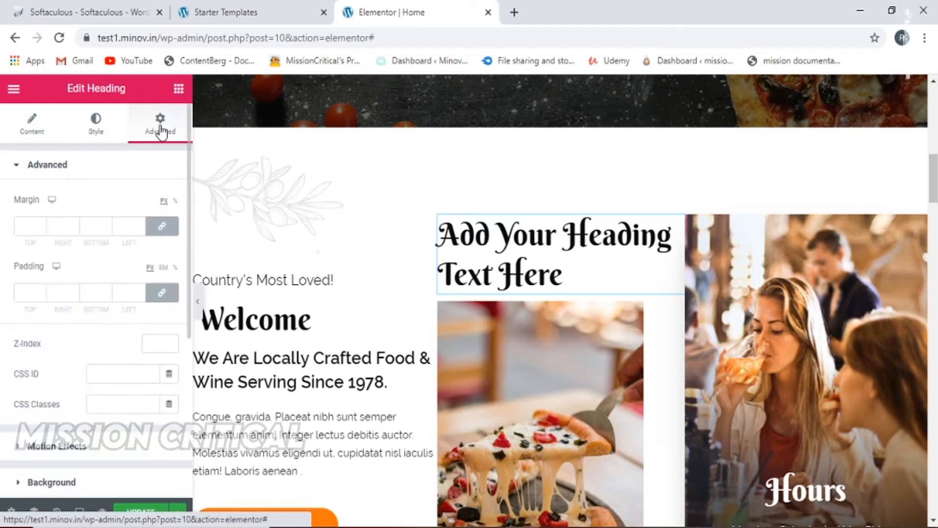
pyautogui.click(32, 134)
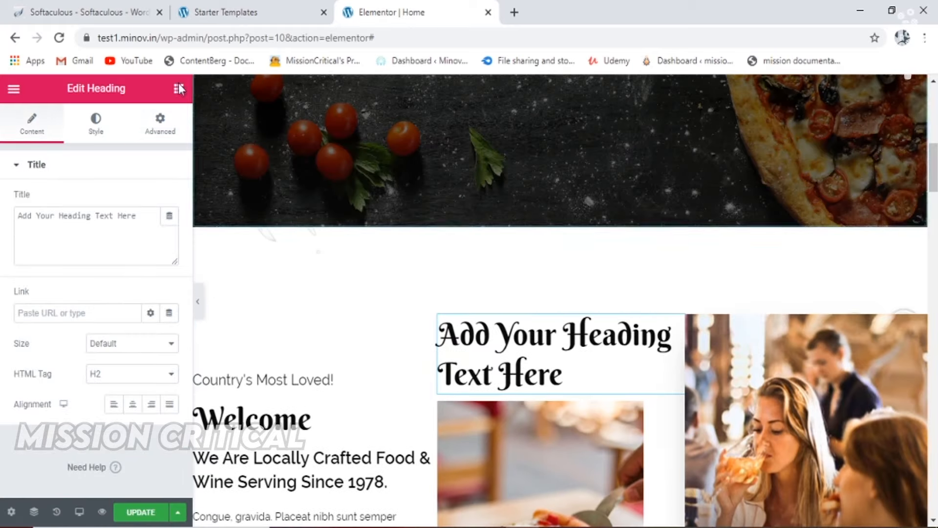
pyautogui.scroll(-10, 292, 184)
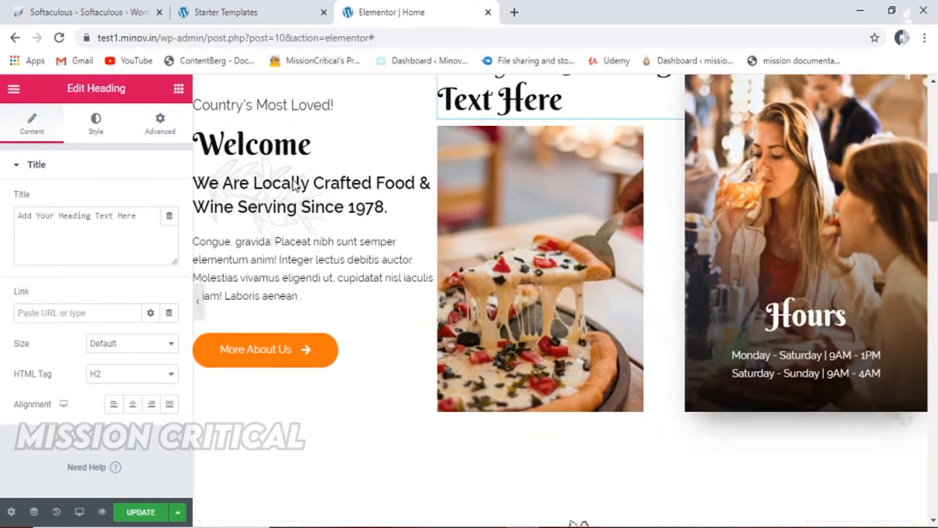
pyautogui.scroll(10, 293, 185)
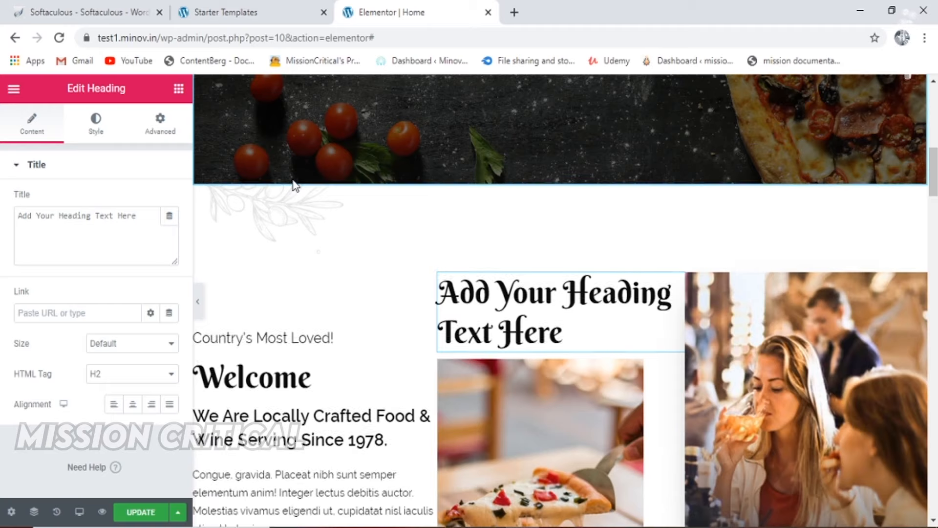
# Delete the placeholder heading above the pizza image and collapse the widget panel to view the page at full width.
pyautogui.press('Delete')
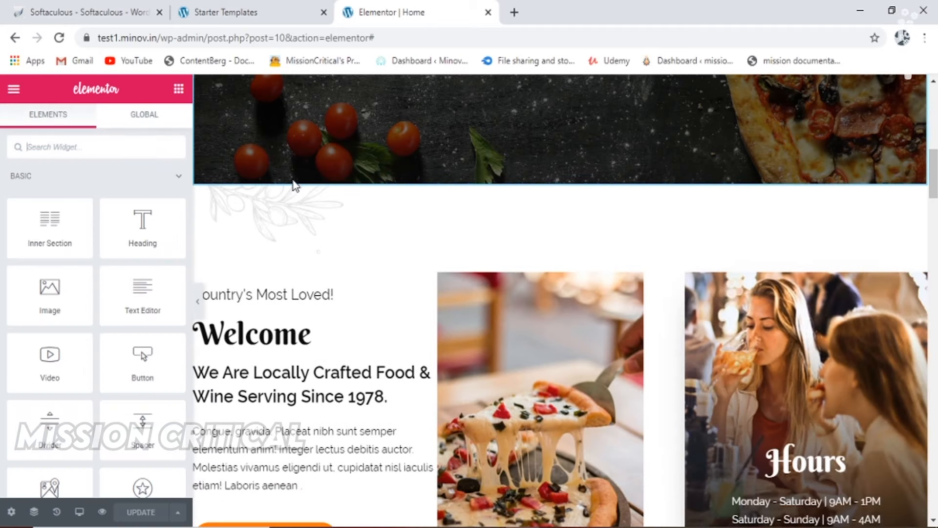
pyautogui.scroll(6, 294, 185)
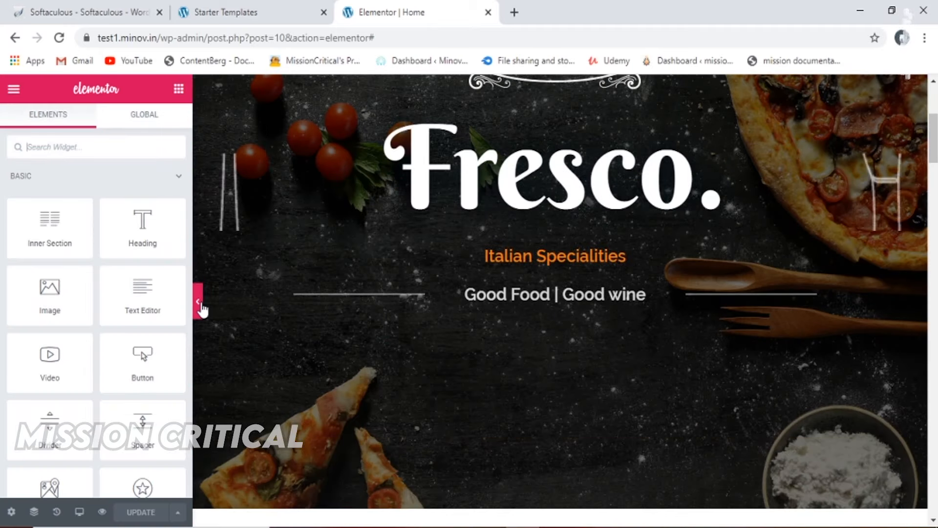
pyautogui.click(201, 307)
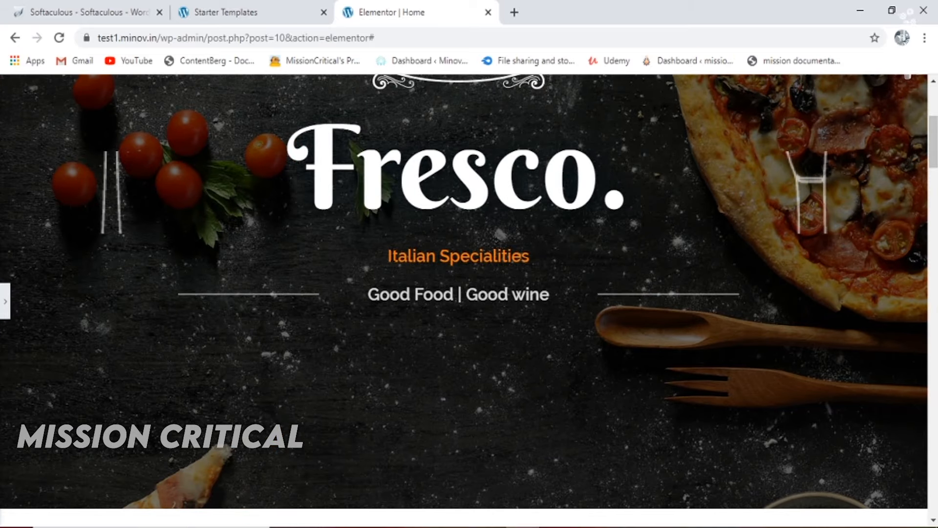
pyautogui.scroll(5, 132, 105)
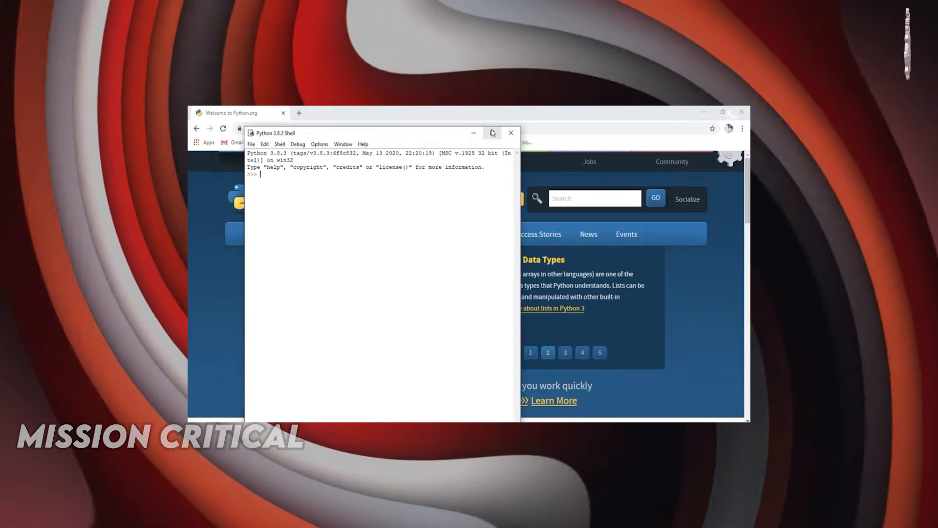
pyautogui.click(493, 133)
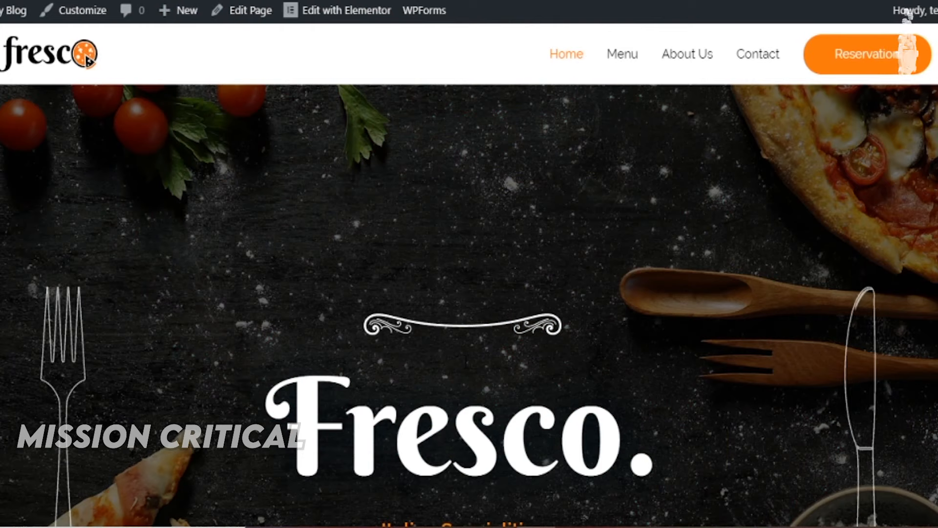
# Examine the live restaurant front page from the Fresco banner through the customer testimonials to the reservations footer.
pyautogui.scroll(-7, 88, 61)
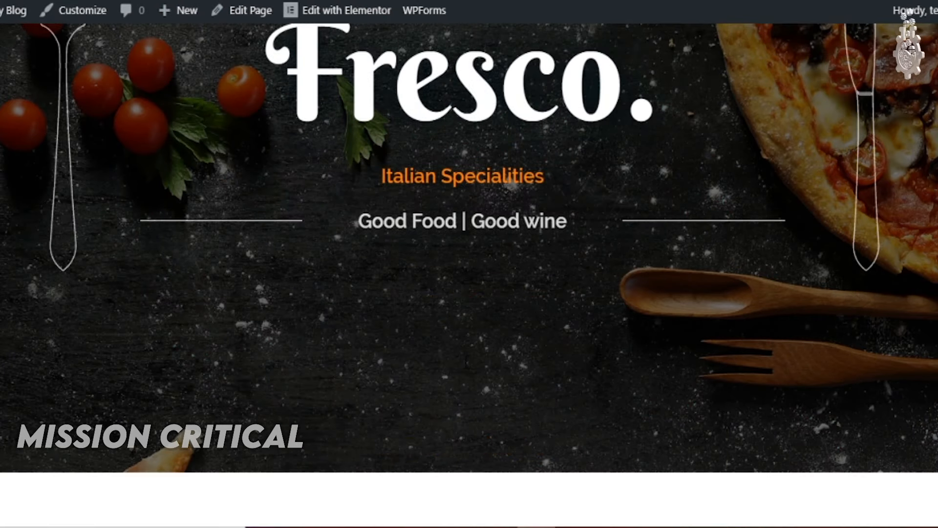
pyautogui.scroll(-6, 466, 363)
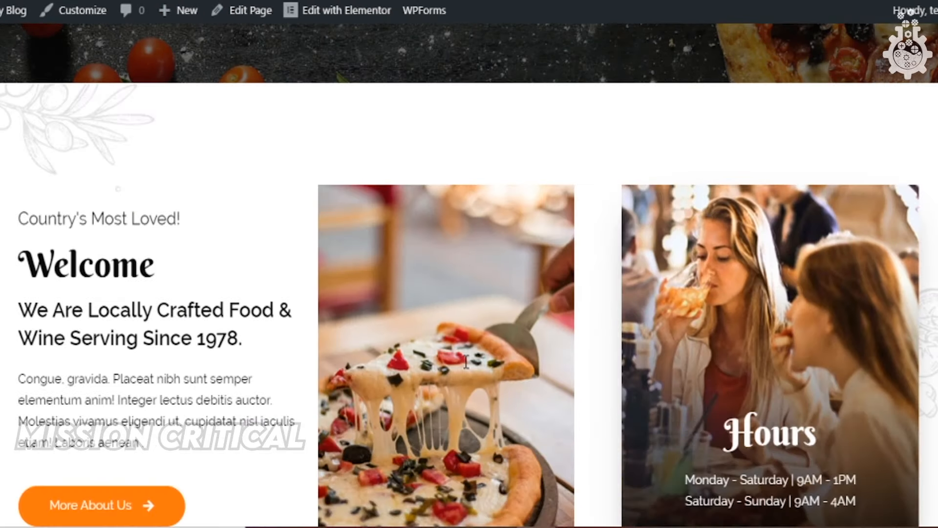
pyautogui.scroll(-5, 466, 362)
pyautogui.scroll(-20, 466, 363)
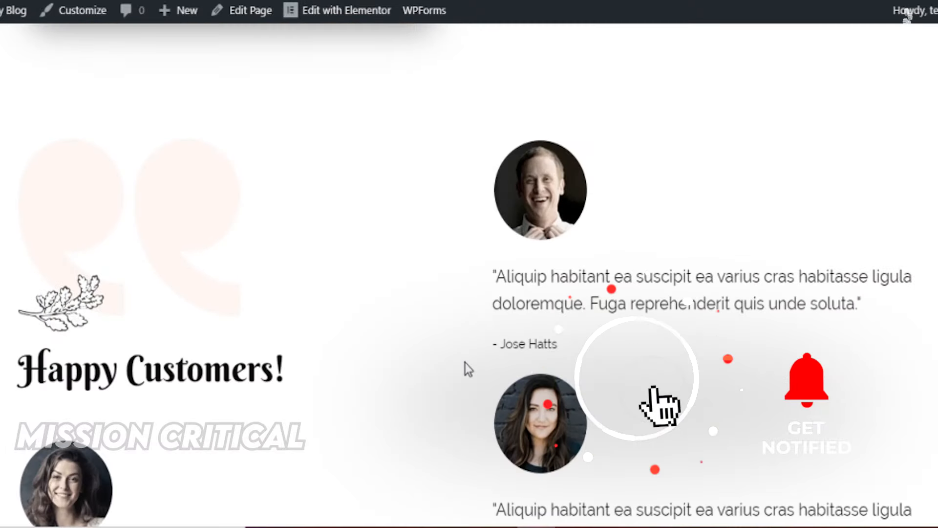
pyautogui.scroll(-10, 466, 363)
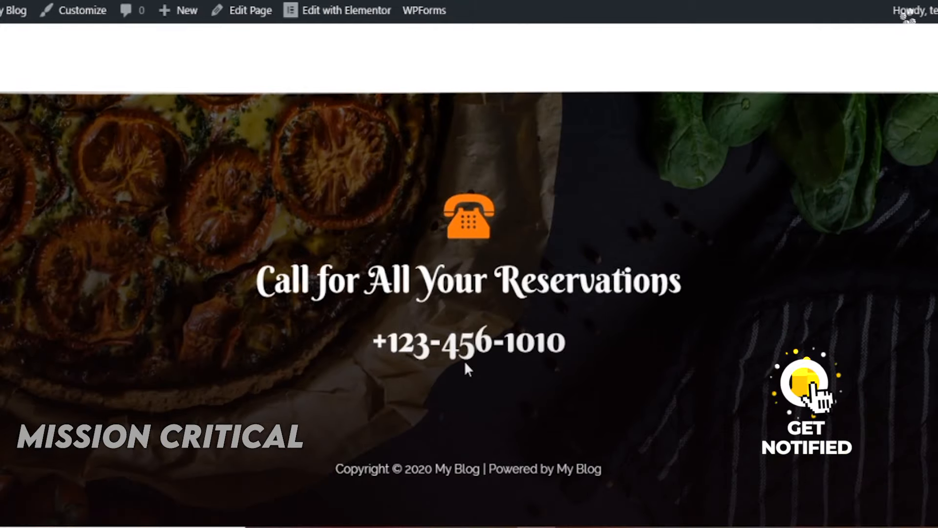
pyautogui.scroll(15, 465, 365)
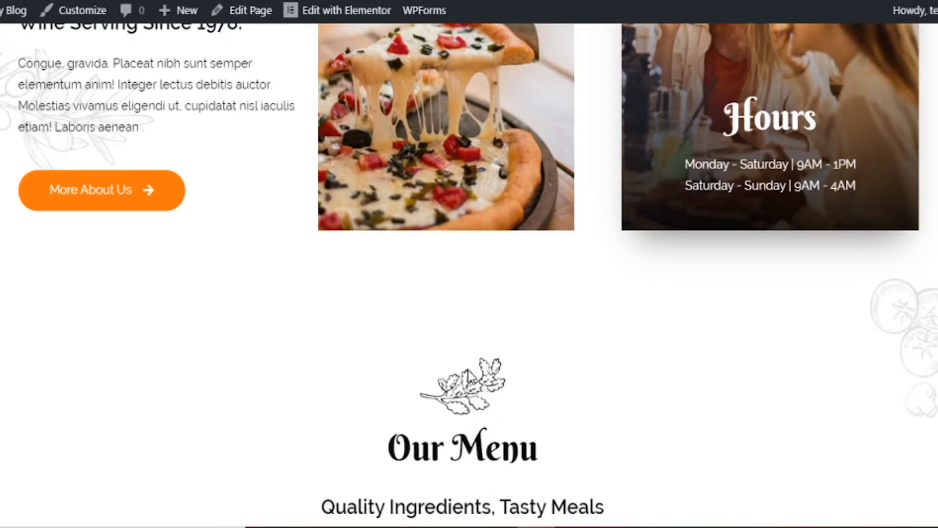